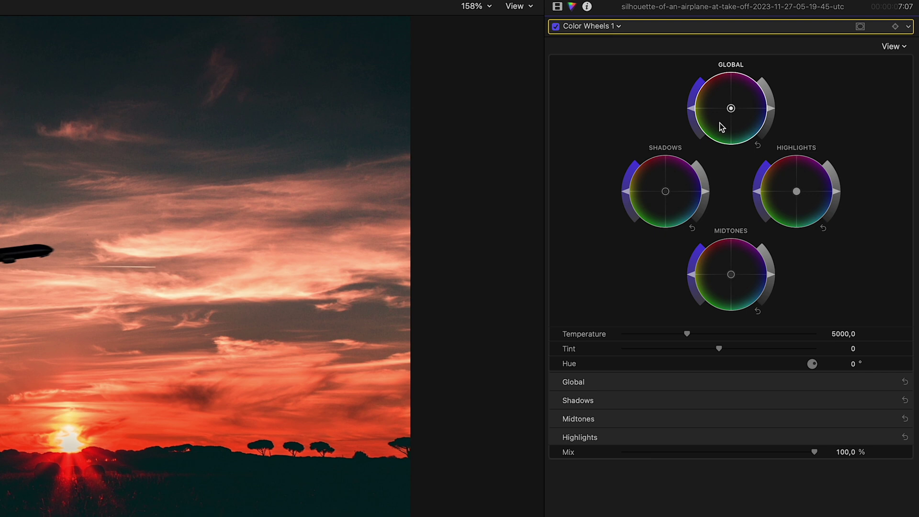
Step: Swing the Global color wheel tint through purple and green, settling it back near neutral
mouse_move(731, 110)
mouse_down()
mouse_move(694, 78)
mouse_move(785, 107)
mouse_move(630, 115)
mouse_move(798, 103)
mouse_move(642, 102)
mouse_move(778, 96)
mouse_move(731, 112)
mouse_up()
drag(774, 149, 725, 116)
mouse_move(733, 110)
mouse_down()
mouse_move(728, 103)
mouse_move(802, 119)
mouse_move(638, 125)
mouse_move(829, 71)
mouse_move(591, 107)
mouse_move(725, 115)
mouse_move(741, 68)
mouse_move(733, 114)
mouse_move(728, 108)
mouse_move(595, 215)
mouse_move(734, 104)
mouse_up()
drag(797, 59, 729, 111)
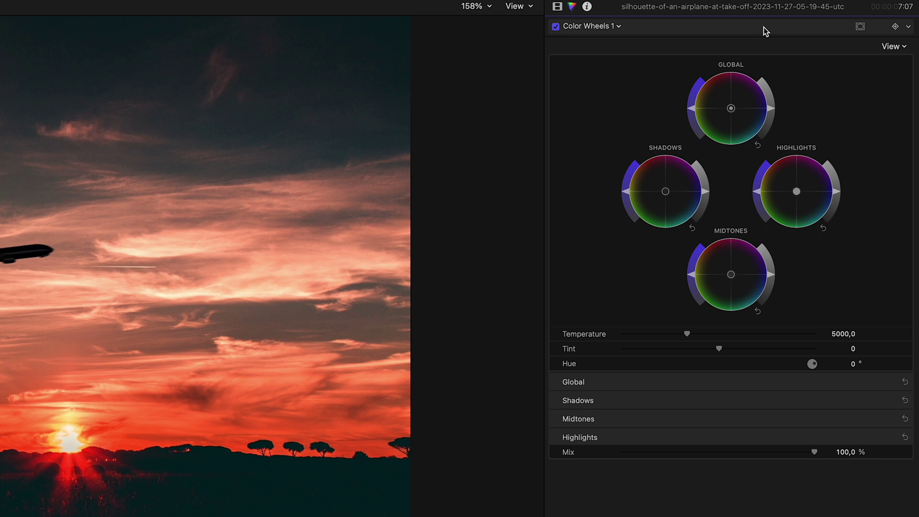
key(super+6)
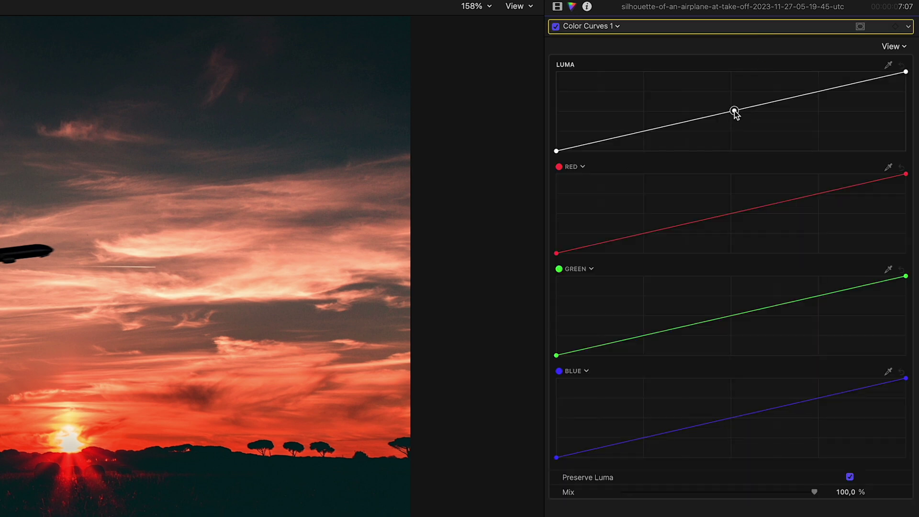
Step: Add a Luma curve midpoint and pull it slightly down to darken the midtones, after one reset
mouse_move(735, 111)
mouse_down()
mouse_move(734, 88)
mouse_move(736, 131)
mouse_move(735, 83)
mouse_move(735, 128)
mouse_move(735, 93)
mouse_move(735, 123)
mouse_move(735, 110)
mouse_up()
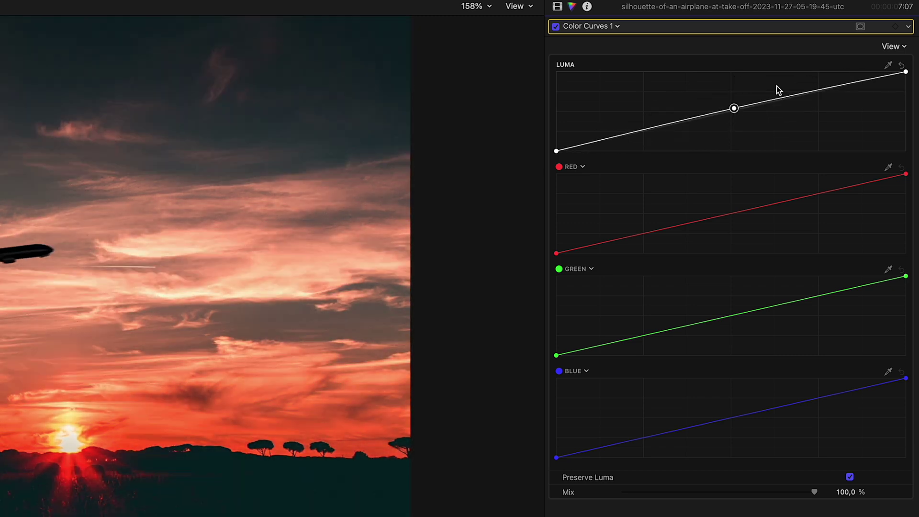
click(902, 67)
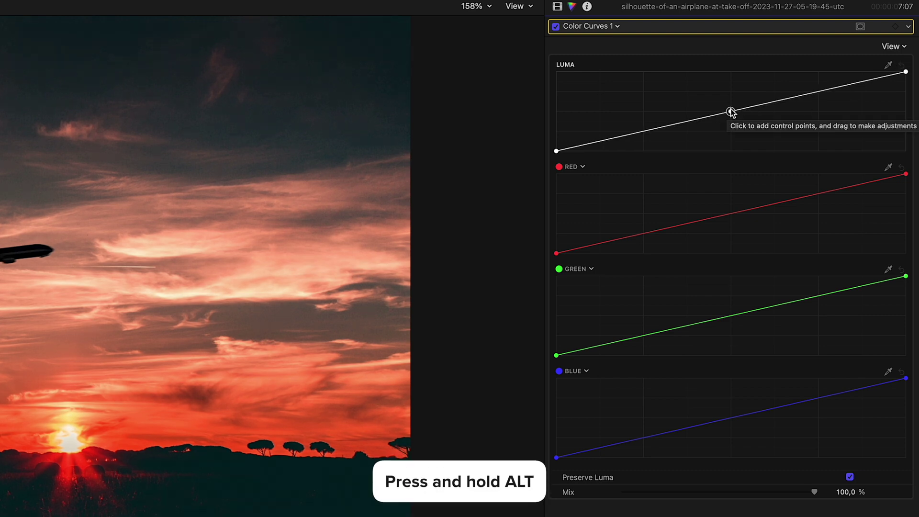
drag(731, 112, 725, 153)
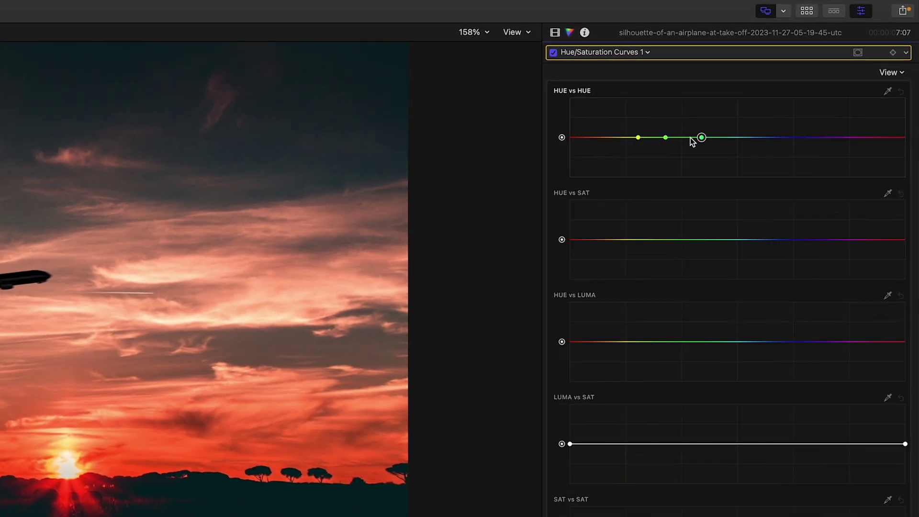
Step: Raise and lower the green point on the Hue vs Hue curve, then slide it sideways to other hues
mouse_move(666, 138)
mouse_down()
mouse_move(667, 120)
mouse_move(668, 165)
mouse_move(668, 109)
mouse_move(669, 163)
mouse_move(654, 168)
mouse_move(669, 165)
mouse_move(666, 173)
mouse_move(667, 102)
mouse_move(665, 152)
mouse_move(665, 138)
mouse_up()
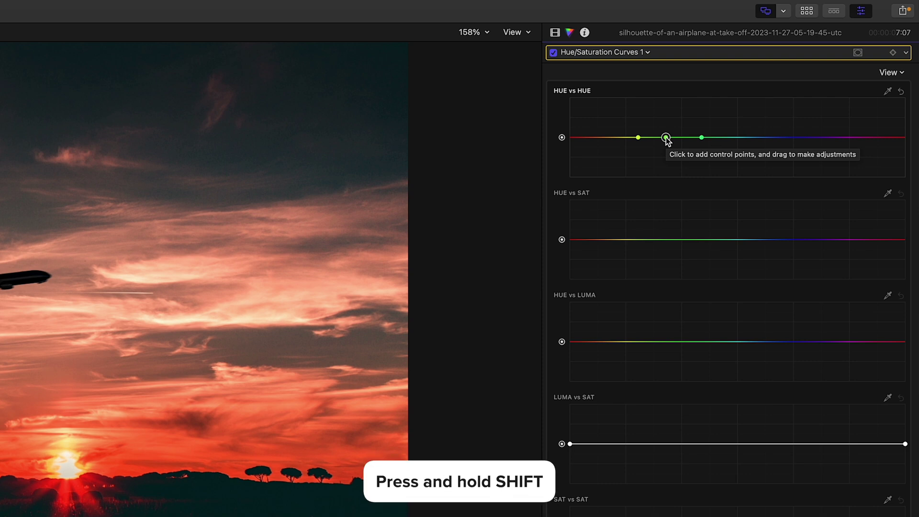
drag(665, 138, 665, 111)
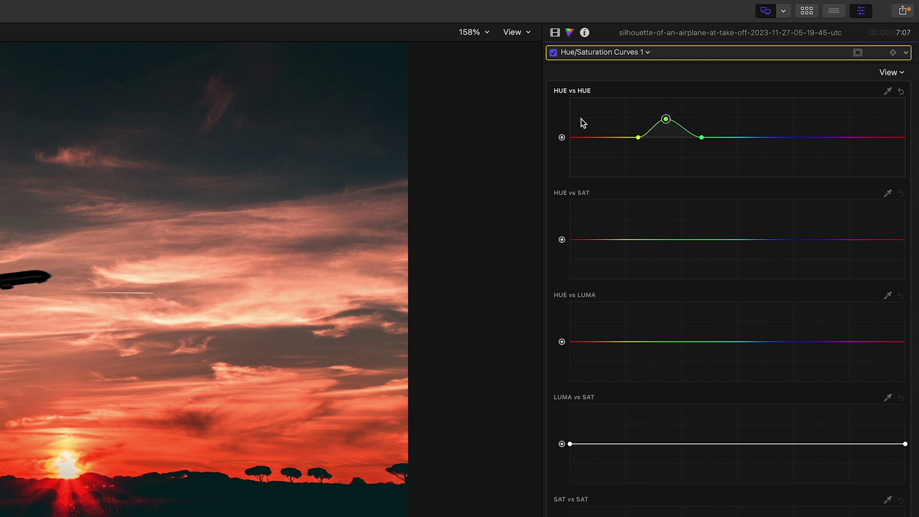
key(Up)
key(Up)
key(Up)
drag(648, 100, 670, 115)
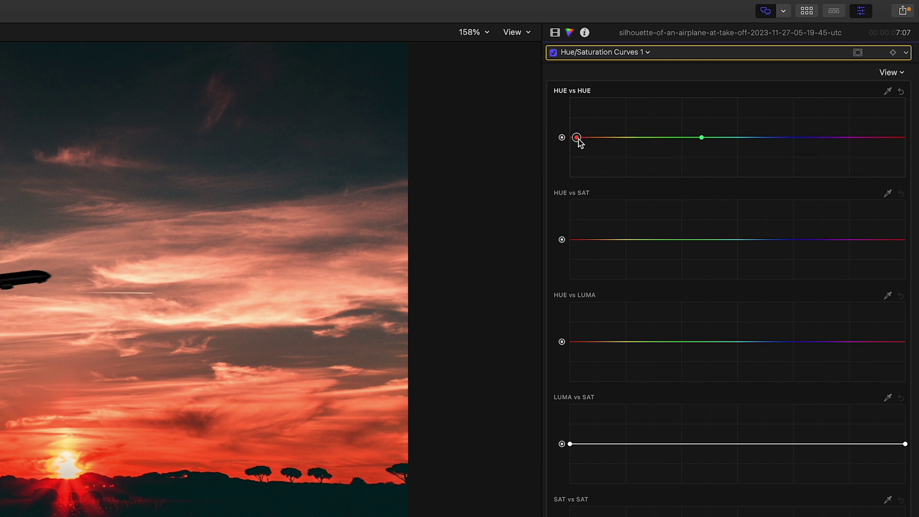
drag(659, 136, 628, 143)
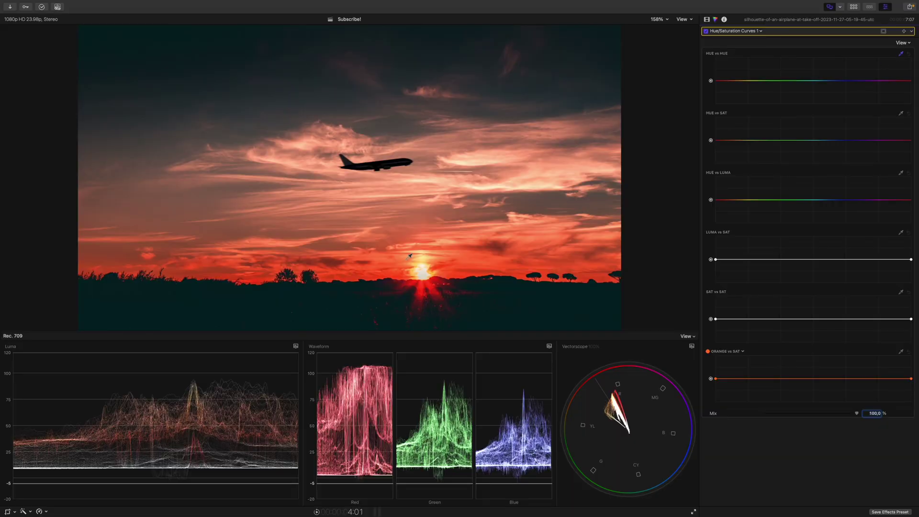
Step: Sample the sun's orange with the Hue vs Hue eyedropper to place control points there
click(410, 256)
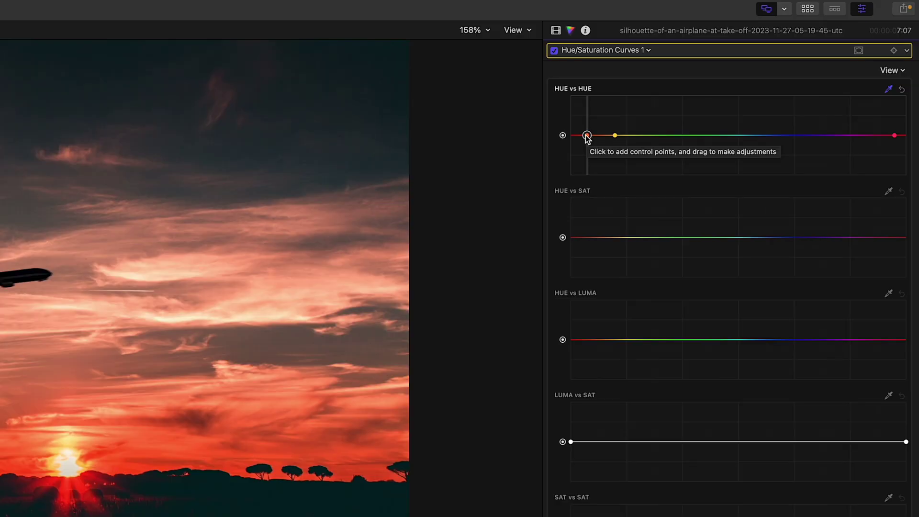
Step: Add a red-orange Hue vs Hue point and drag it to swing the sky through red, yellow, pink and magenta
click(587, 136)
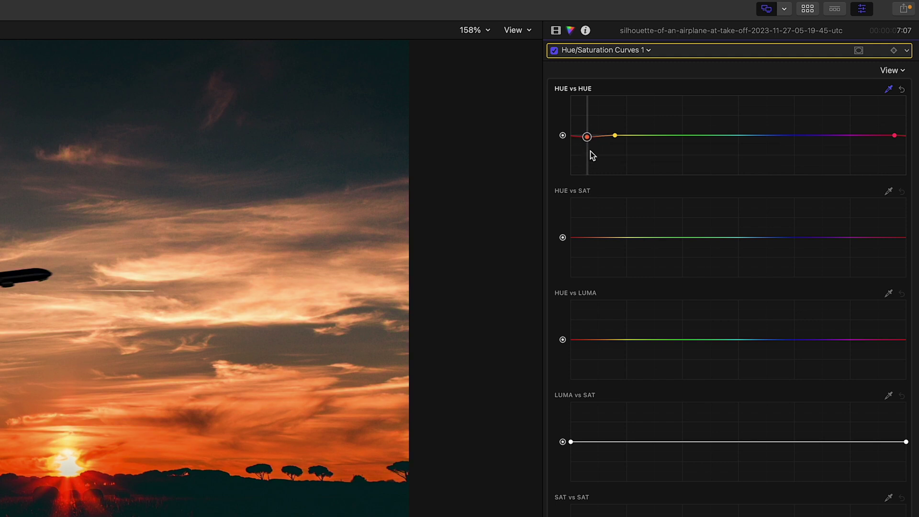
drag(590, 143, 592, 130)
mouse_move(591, 163)
mouse_down()
mouse_move(587, 185)
mouse_move(589, 151)
mouse_up()
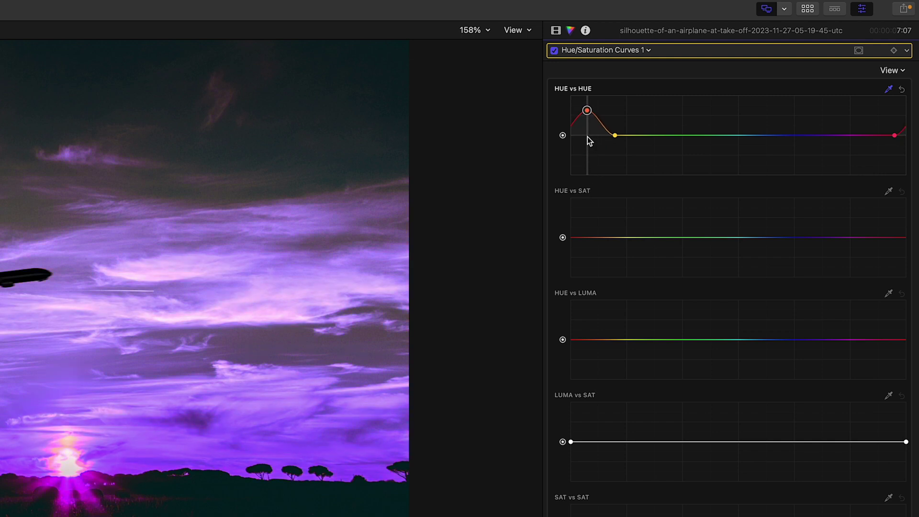
drag(587, 167, 577, 119)
mouse_move(588, 160)
mouse_down()
mouse_move(584, 191)
mouse_move(587, 156)
mouse_up()
drag(581, 211, 552, 113)
drag(615, 119, 557, 189)
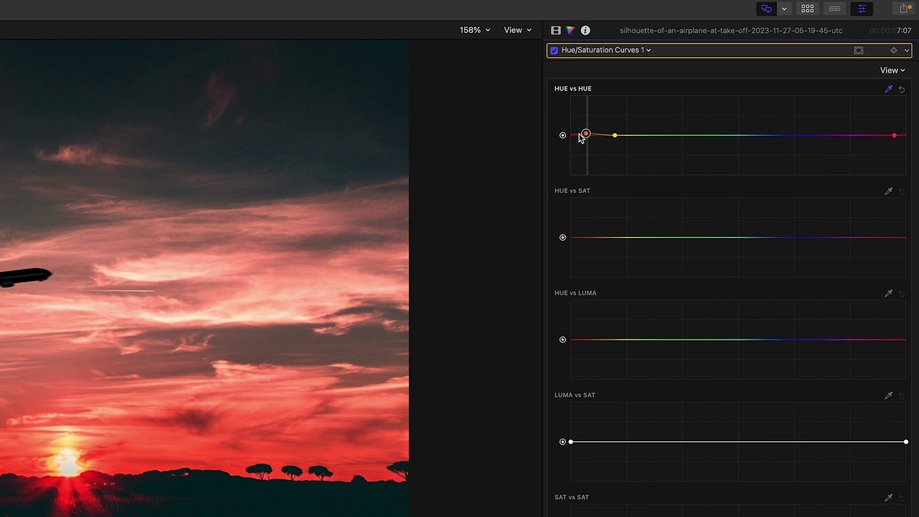
mouse_move(596, 144)
mouse_down()
mouse_move(579, 159)
mouse_move(589, 132)
mouse_move(603, 163)
mouse_move(574, 122)
mouse_move(595, 146)
mouse_move(593, 125)
mouse_move(583, 127)
mouse_move(594, 142)
mouse_up()
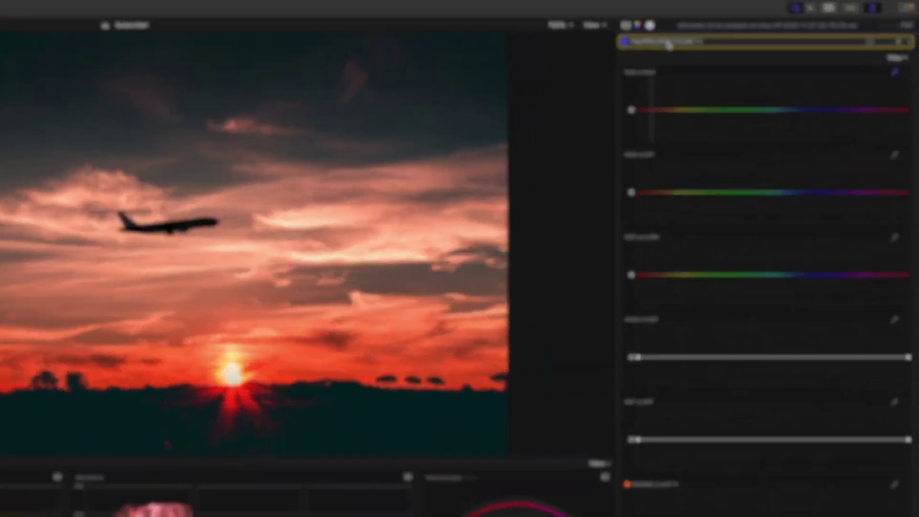
Step: Return to Color Wheels 1 and shift the global tint toward purple, then slightly redder
click(669, 43)
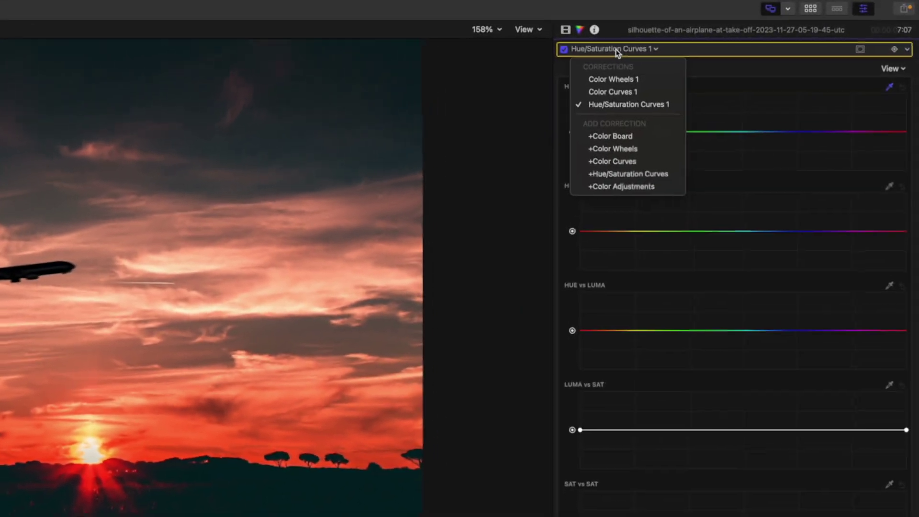
click(664, 66)
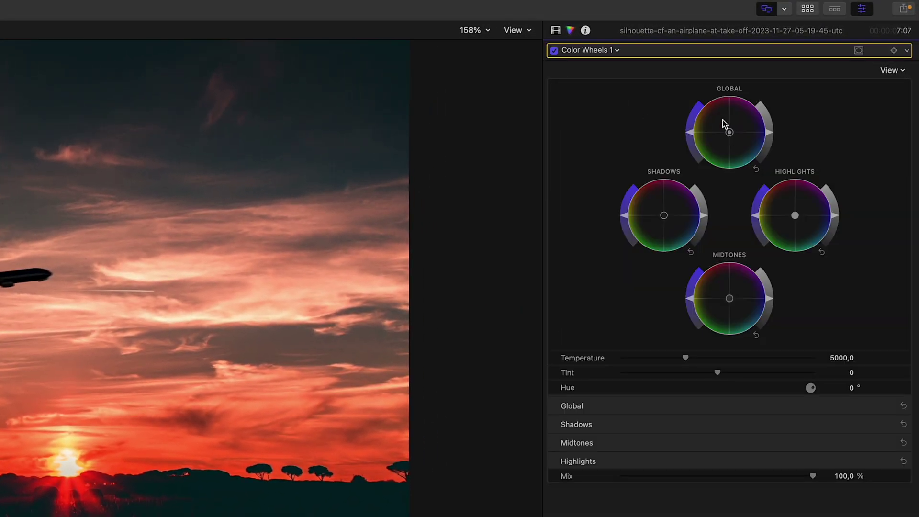
mouse_move(729, 132)
mouse_down()
mouse_move(690, 176)
mouse_move(761, 116)
mouse_move(720, 125)
mouse_move(728, 132)
mouse_move(694, 116)
mouse_move(718, 150)
mouse_move(733, 127)
mouse_up()
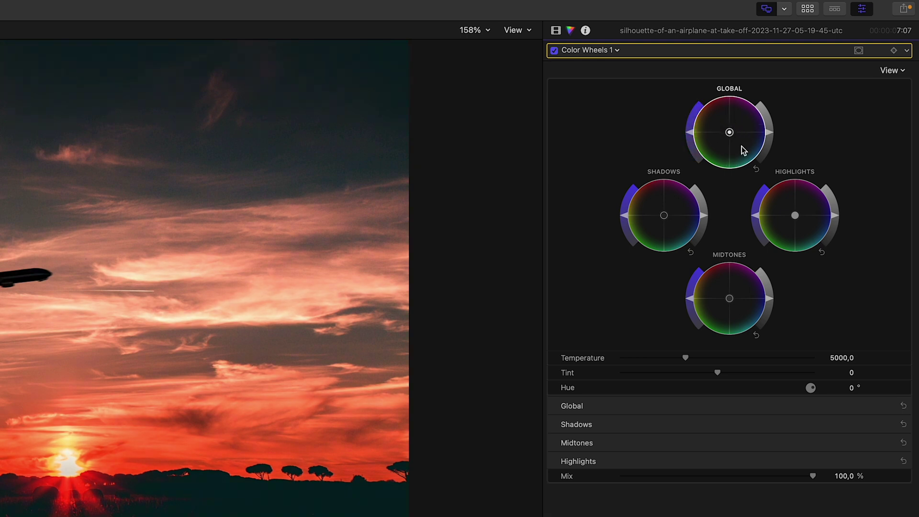
drag(729, 147, 693, 137)
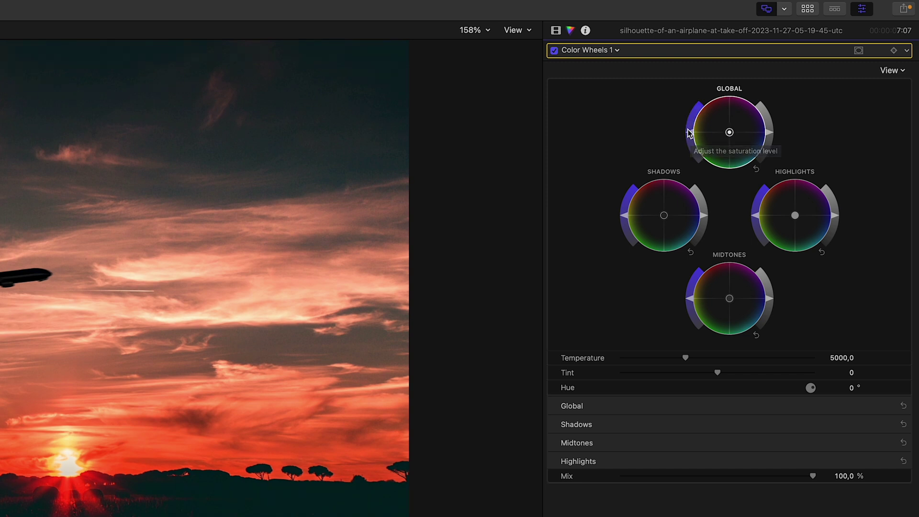
Step: Darken the global brightness, undo it, then redo and fine-tune it near its starting level
mouse_move(771, 138)
mouse_down()
mouse_move(766, 148)
mouse_move(770, 111)
mouse_move(768, 148)
mouse_up()
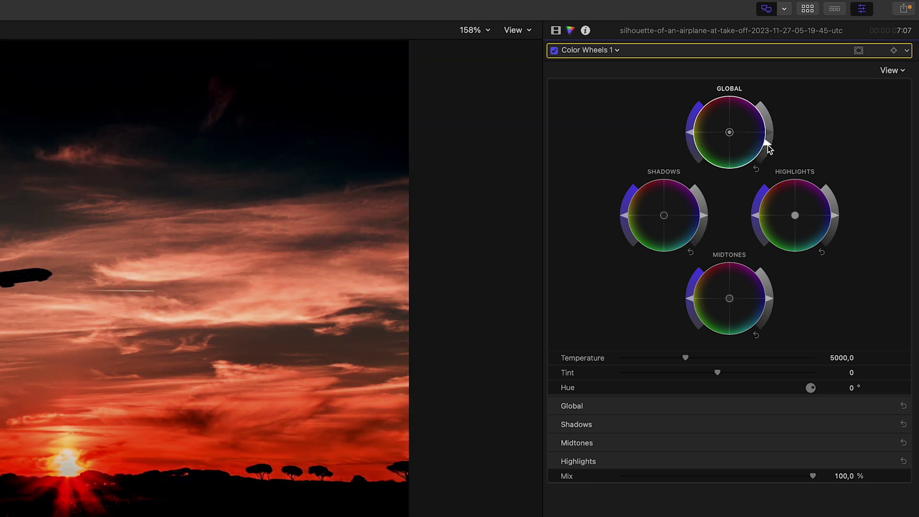
key(super+z)
mouse_move(768, 135)
mouse_down()
mouse_move(765, 176)
mouse_move(787, 76)
mouse_move(769, 167)
mouse_move(783, 79)
mouse_move(774, 151)
mouse_up()
drag(765, 187, 771, 139)
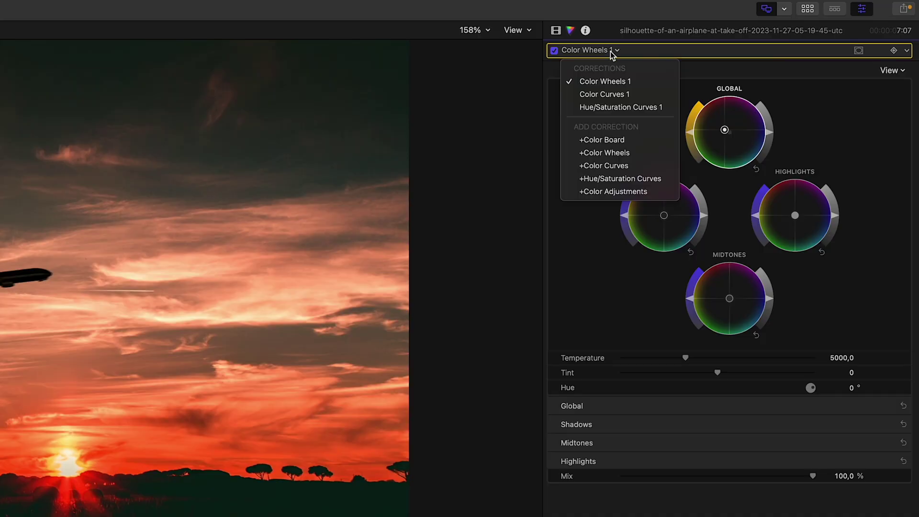
Step: On Color Curves 1, add a Luma midpoint and nudge it slightly below the diagonal
click(625, 95)
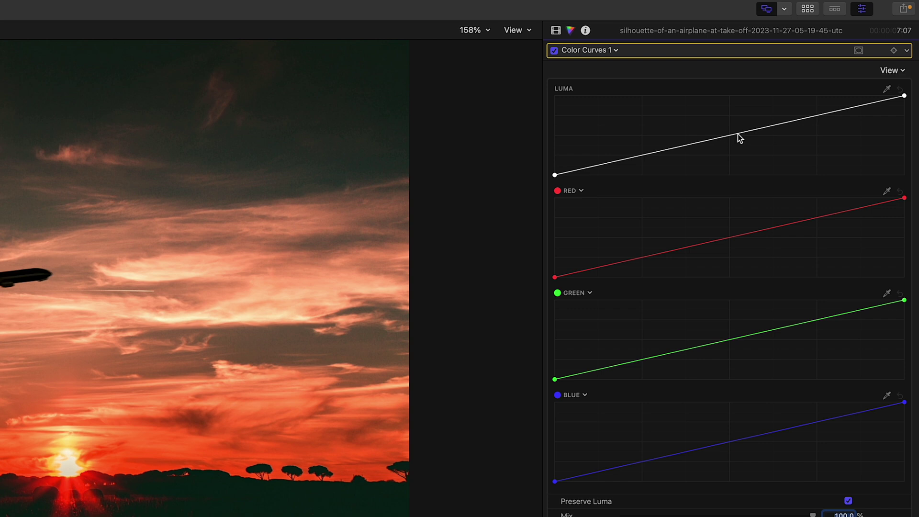
click(734, 134)
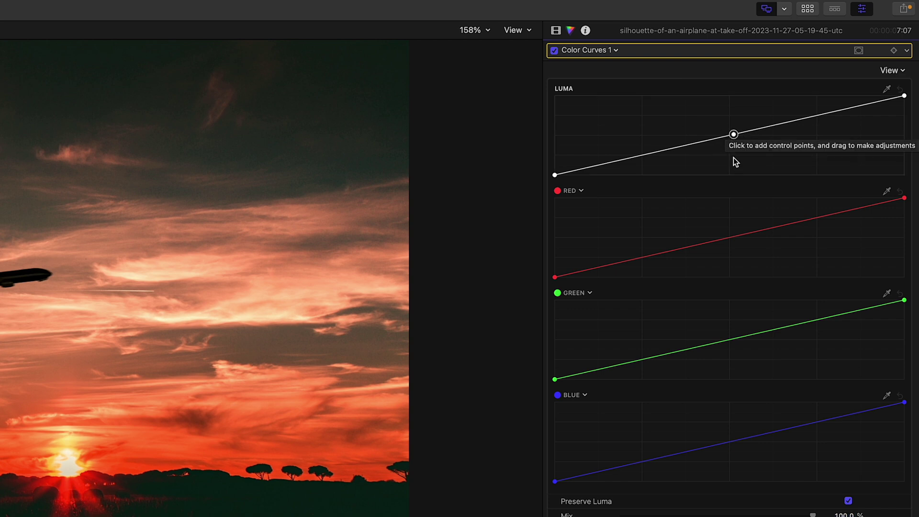
key(Up)
key(Up)
key(Up)
key(Up)
key(Up)
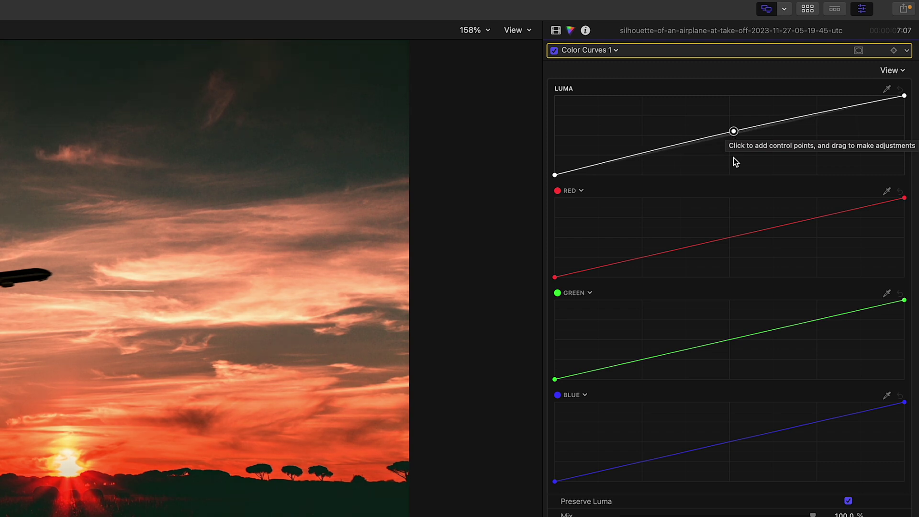
key(Down)
key(Down)
key(Down)
key(Down)
key(Down)
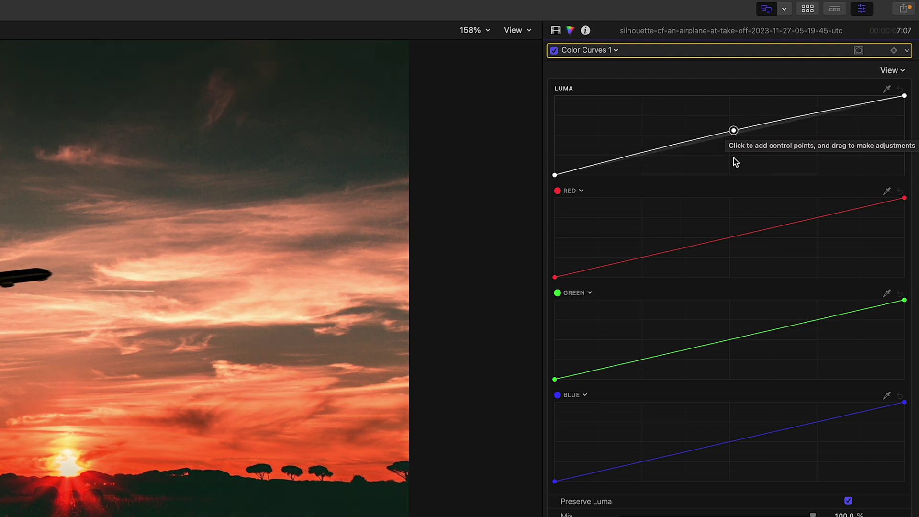
key(Down)
key(Down)
key(Left)
key(Left)
key(Left)
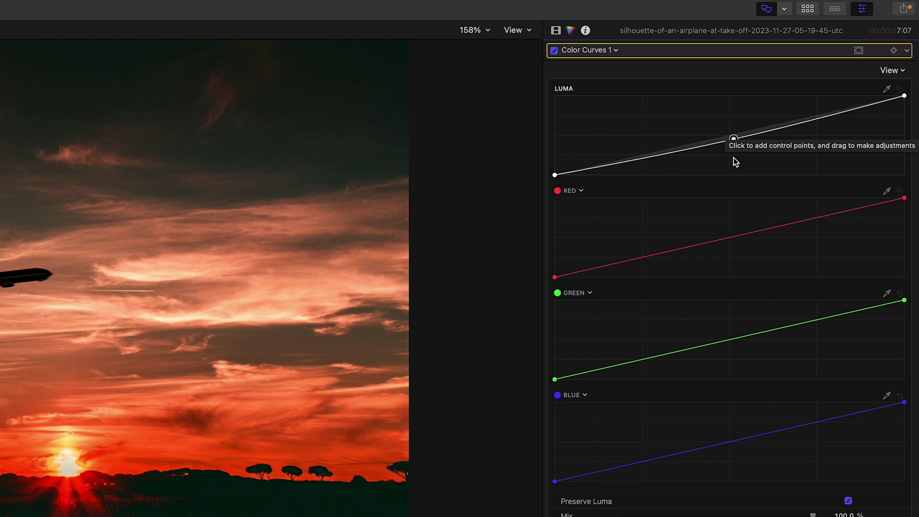
key(Right)
key(Right)
key(Right)
key(Right)
key(Right)
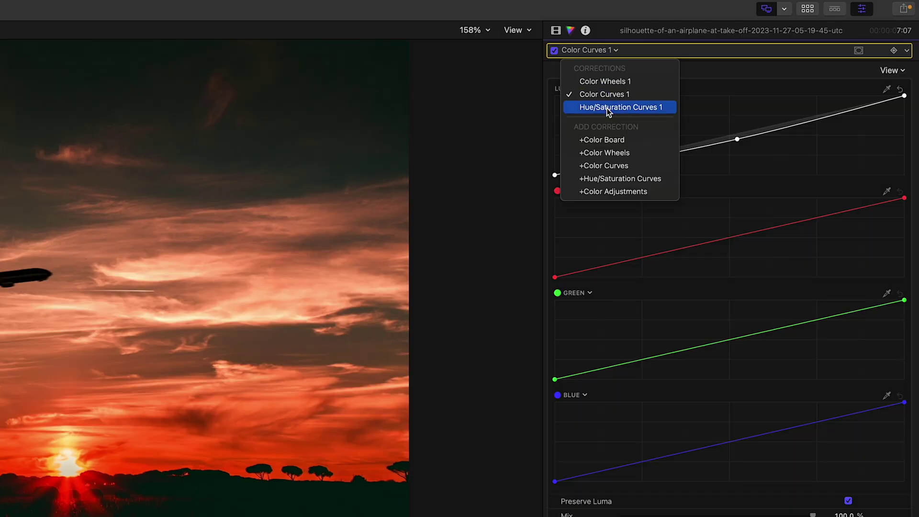
Step: In Hue/Saturation Curves 1, raise the green Hue vs Hue point slightly
click(608, 111)
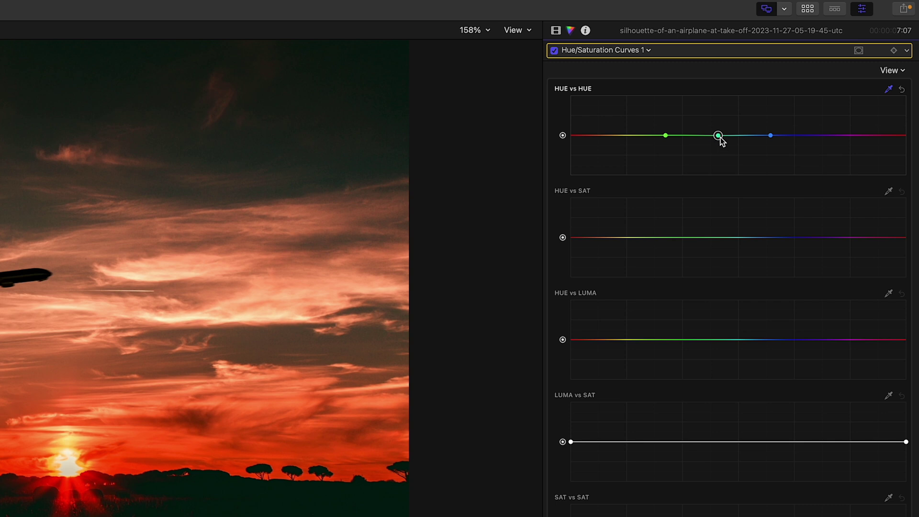
drag(722, 140, 723, 140)
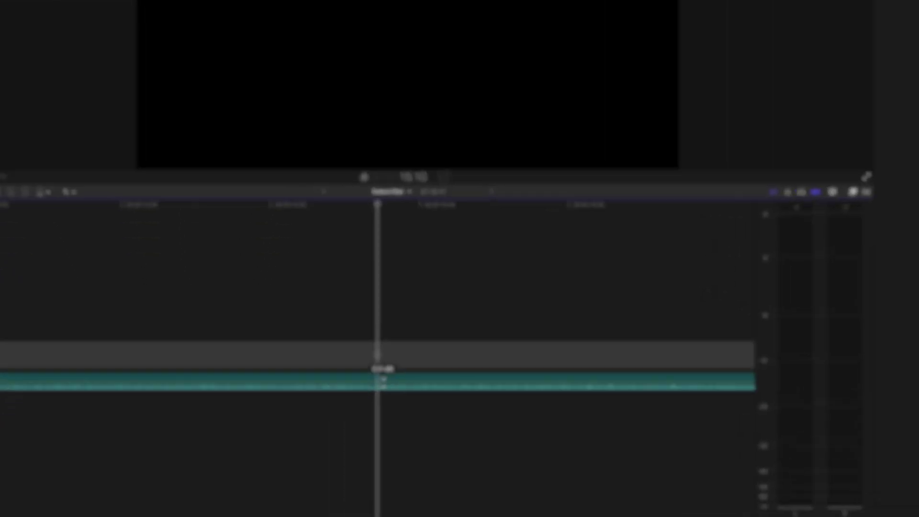
Step: Drag the audio clip's volume line through several levels, ending at 0.0 dB
drag(382, 382, 383, 392)
mouse_move(443, 357)
mouse_down()
mouse_move(443, 335)
mouse_move(443, 347)
mouse_up()
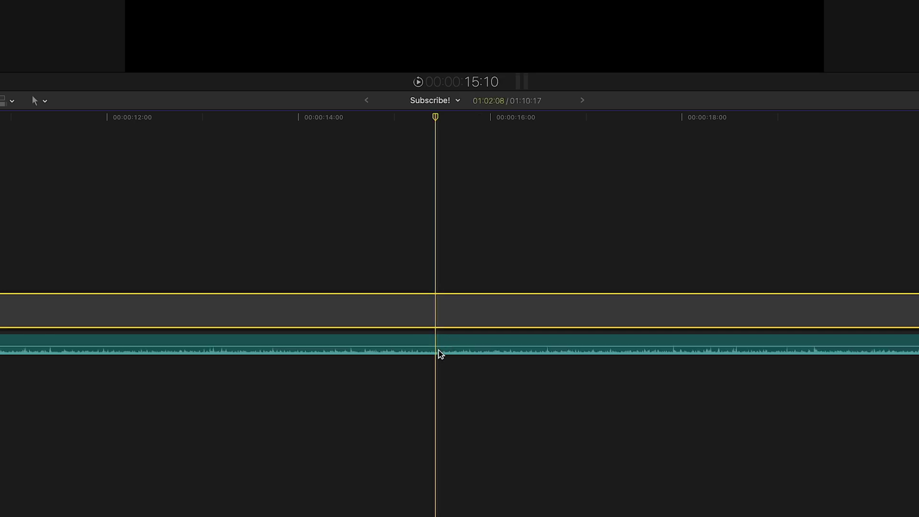
Step: Select the teal audio clip in the timeline
click(437, 349)
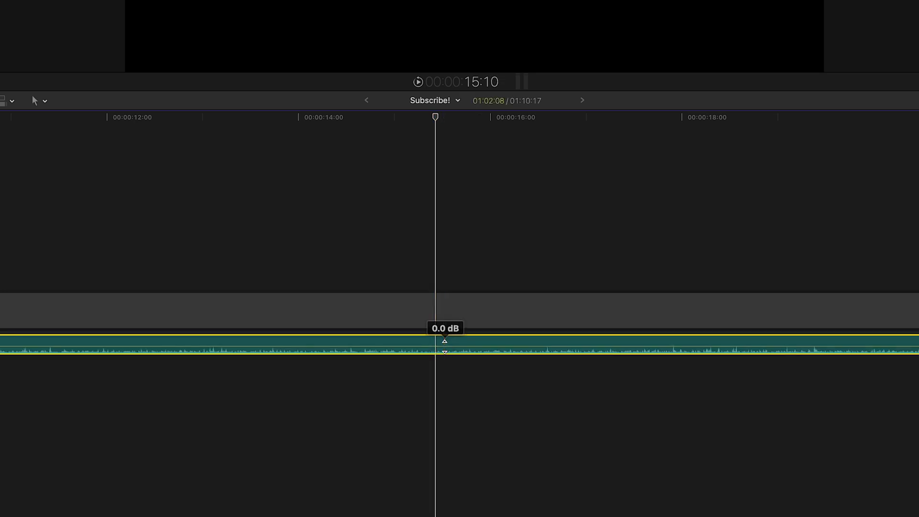